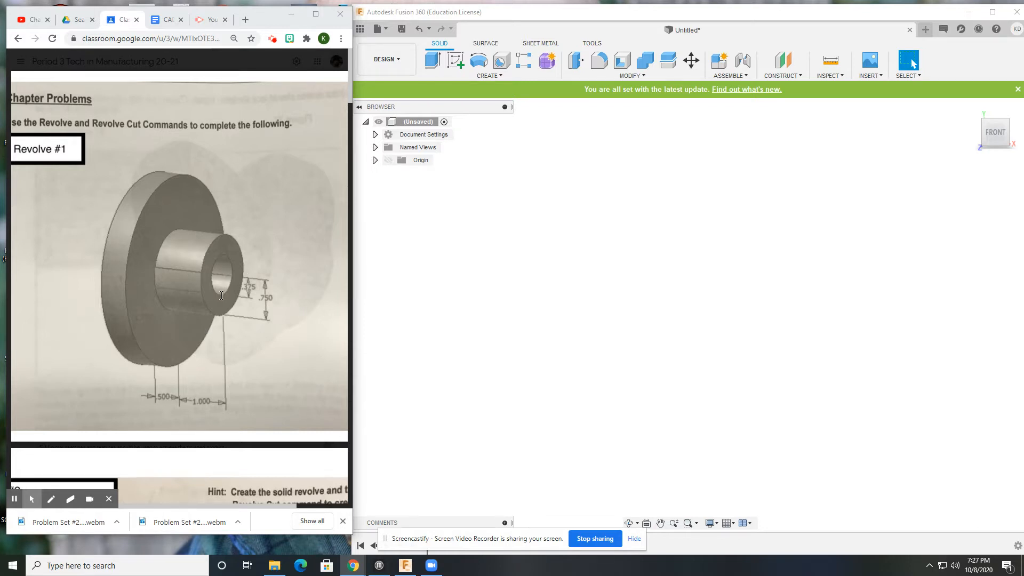
Step: Look through the revolve problem drawings in the assignment PDF and return to the Revolve #1 drawing
scroll(221, 295, down, 10)
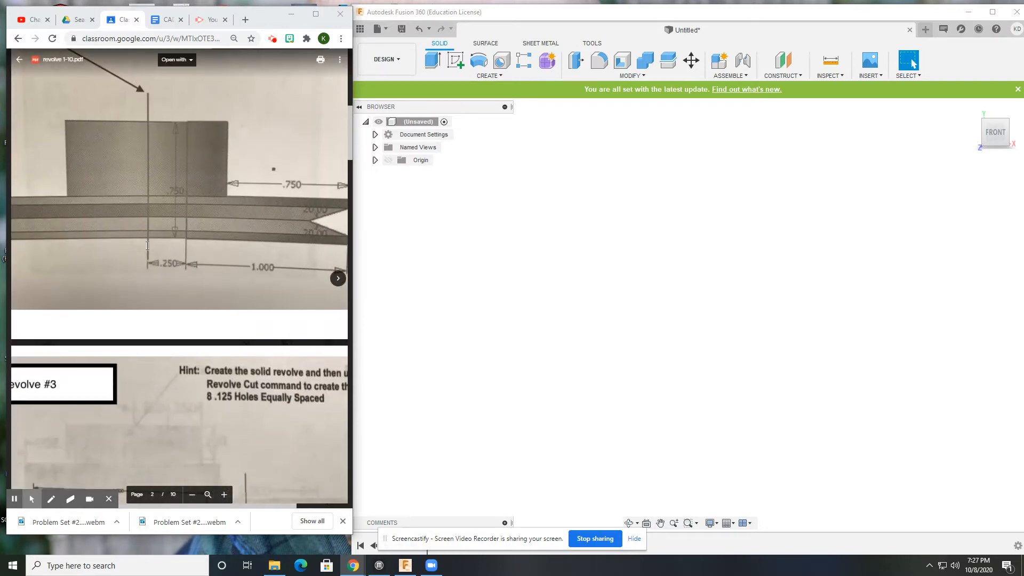
scroll(154, 224, down, 8)
scroll(252, 229, up, 3)
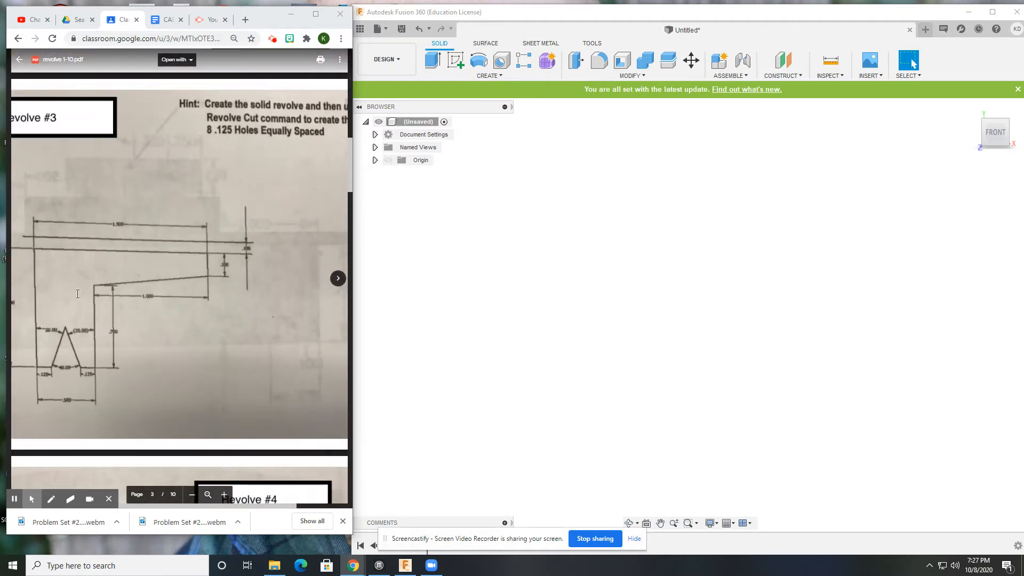
scroll(143, 241, up, 5)
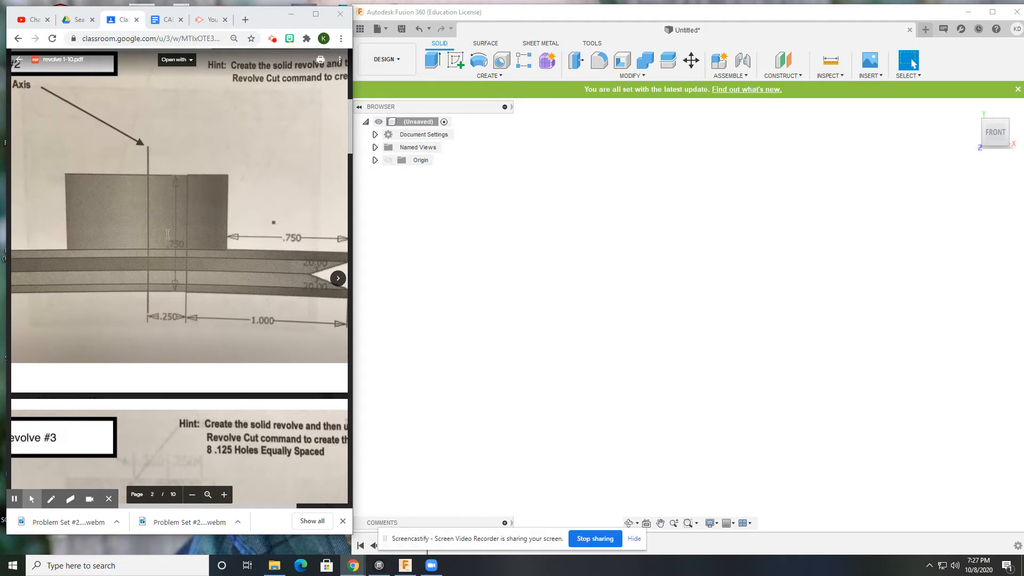
scroll(231, 340, down, 15)
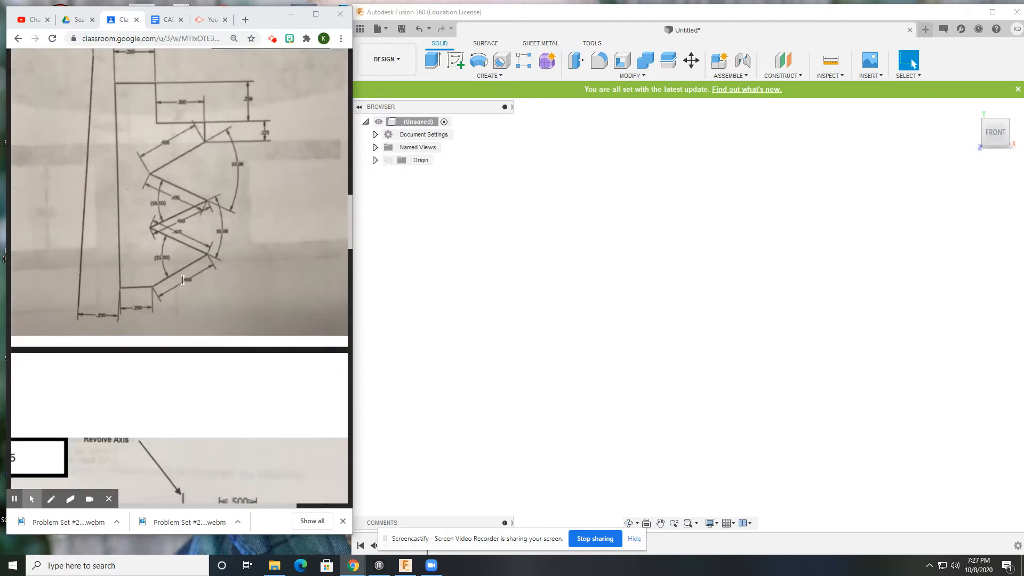
scroll(183, 280, down, 1)
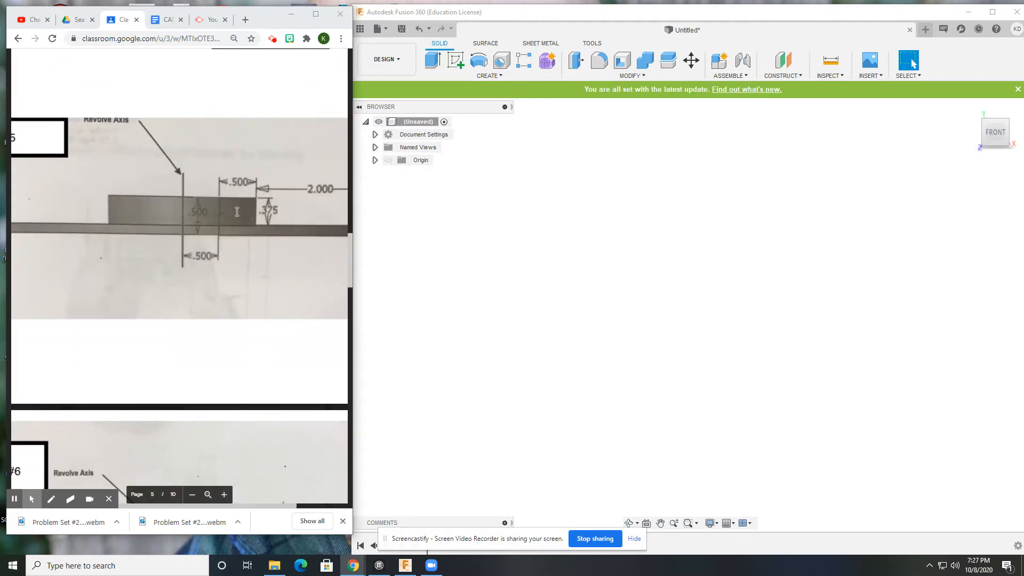
scroll(188, 207, down, 7)
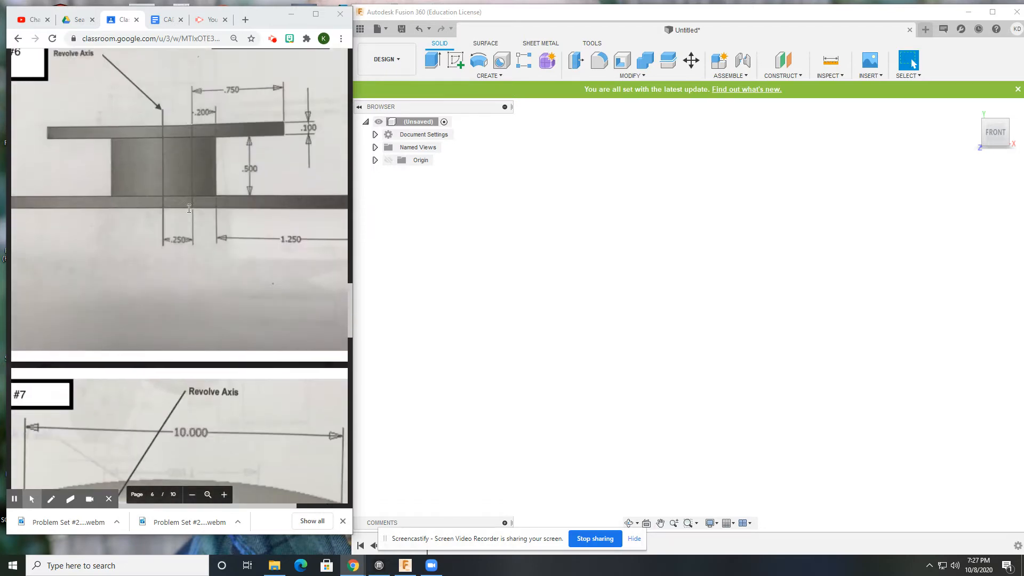
scroll(209, 290, up, 13)
scroll(209, 290, up, 15)
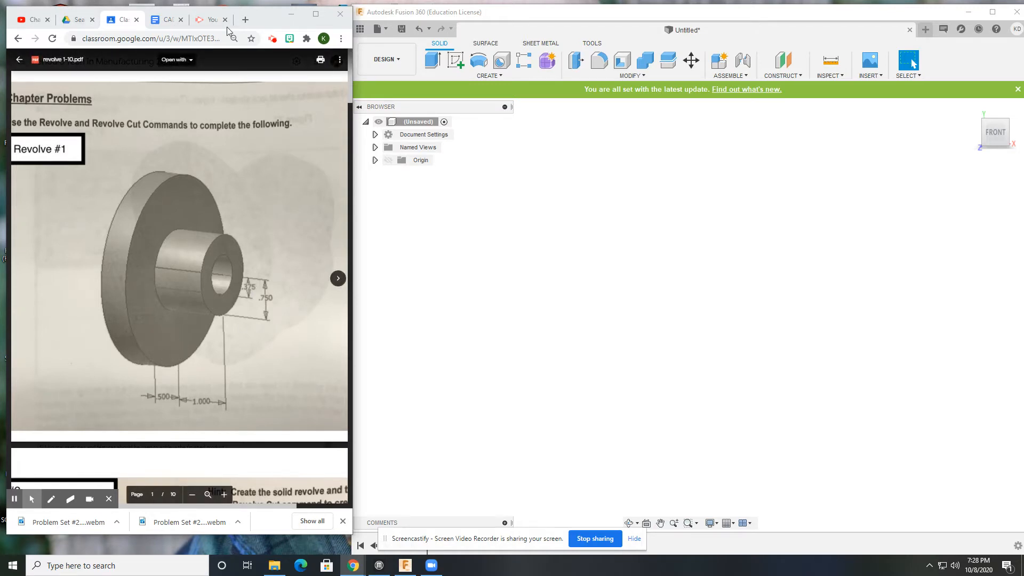
Step: Start a sketch on the front plane and draw a horizontal axis line about 1.9 in long from the origin
click(455, 60)
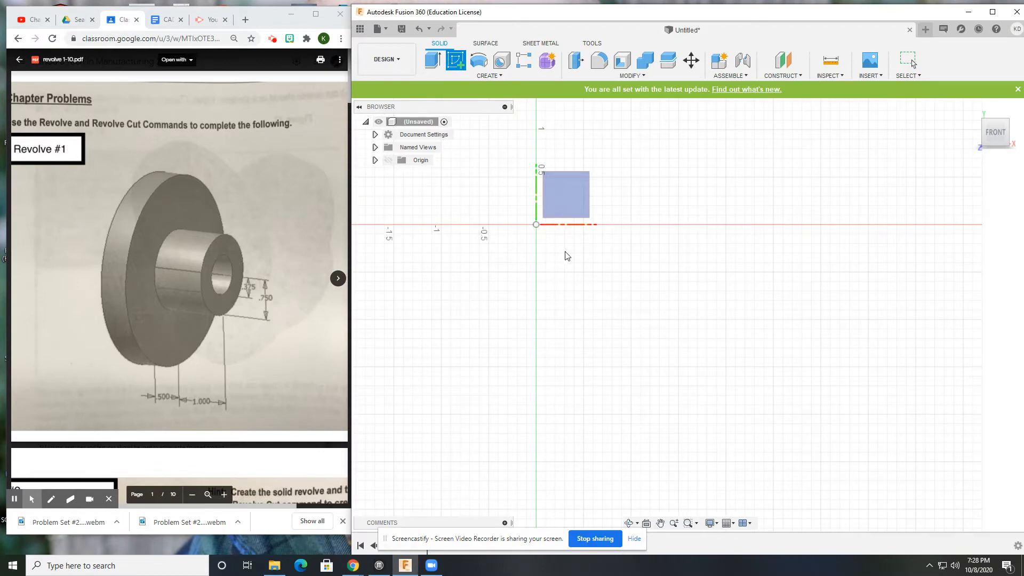
click(569, 206)
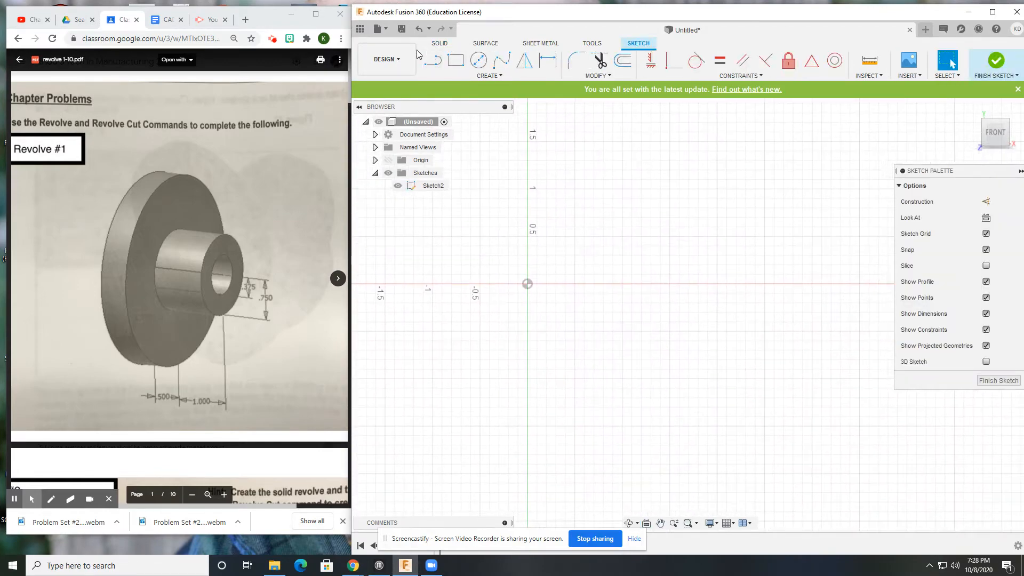
click(433, 61)
click(527, 284)
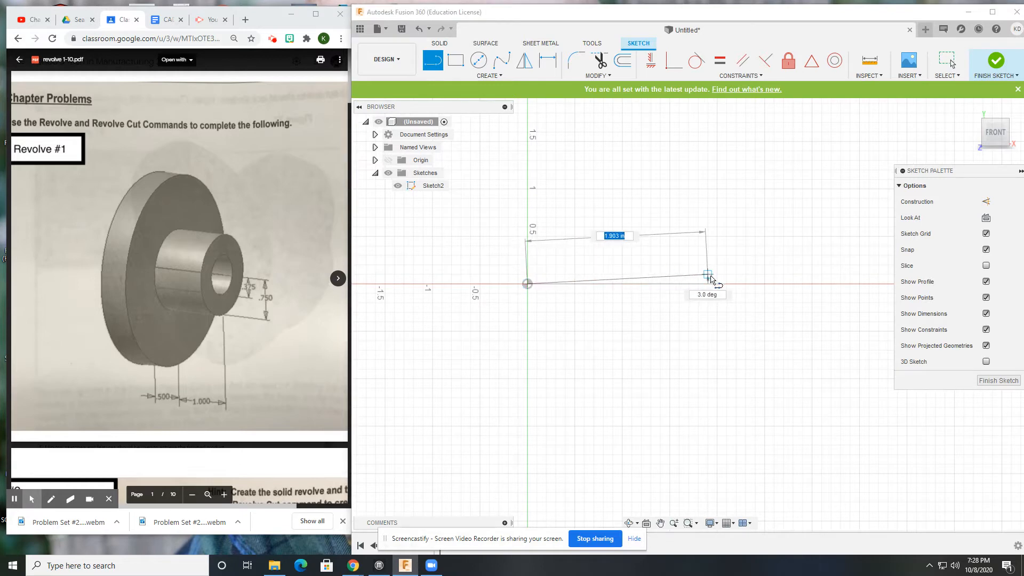
click(708, 284)
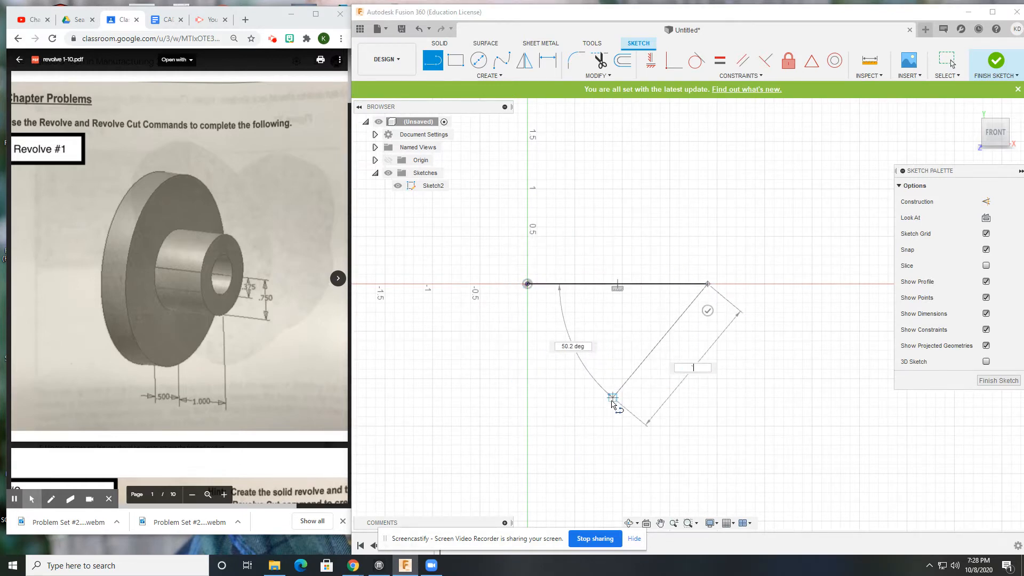
key(Escape)
click(563, 286)
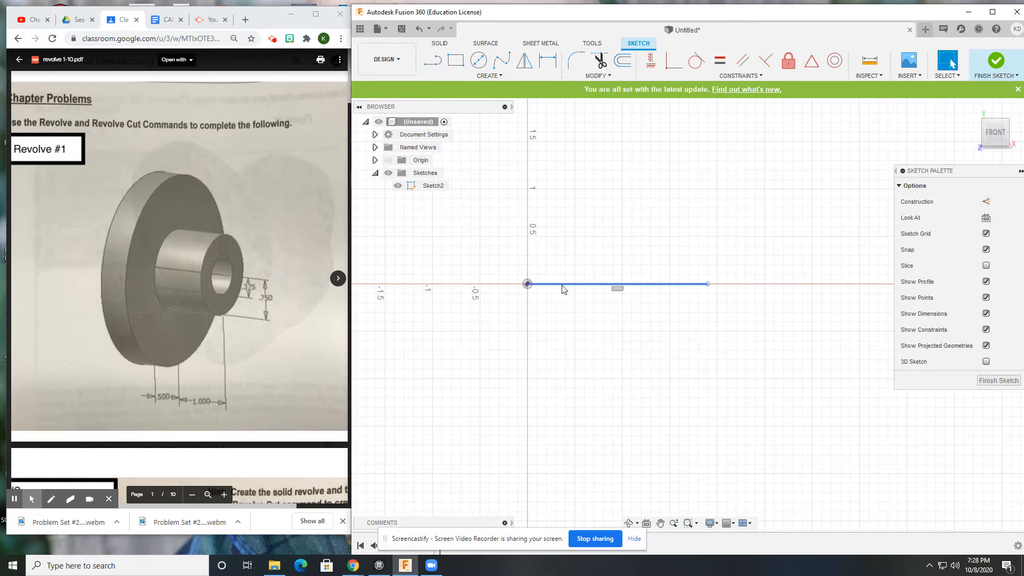
click(527, 284)
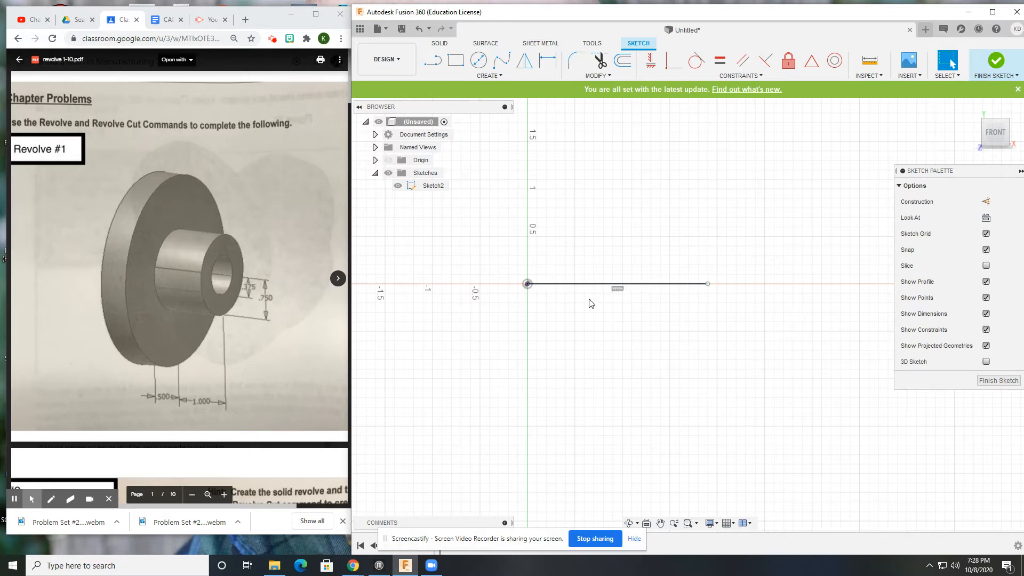
Step: Draw a closed L-shaped profile below the axis line, about 1.9 in wide and 1.5 in tall, with a leg about 0.8 in wide
key(l)
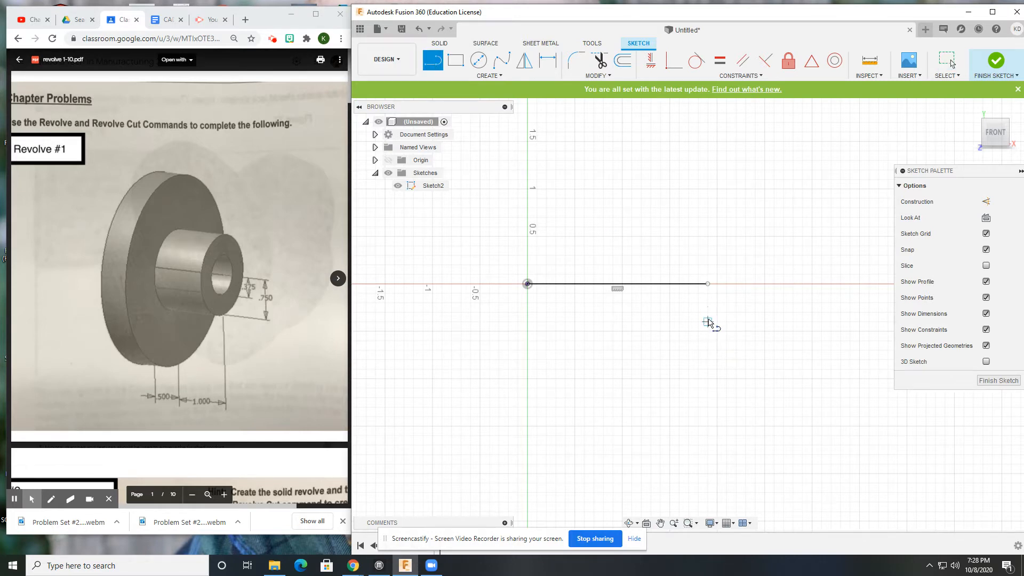
click(708, 313)
click(528, 312)
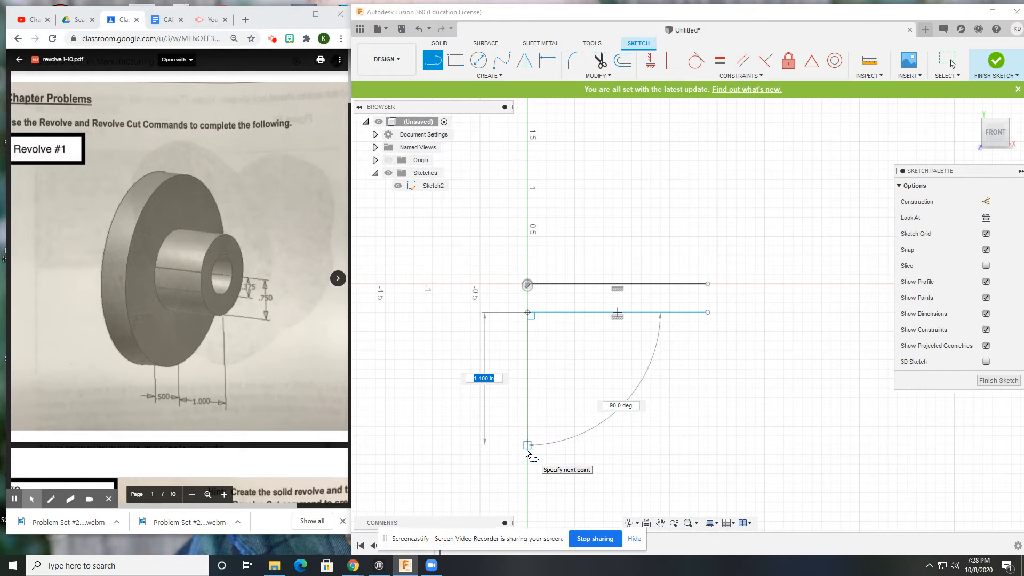
click(527, 455)
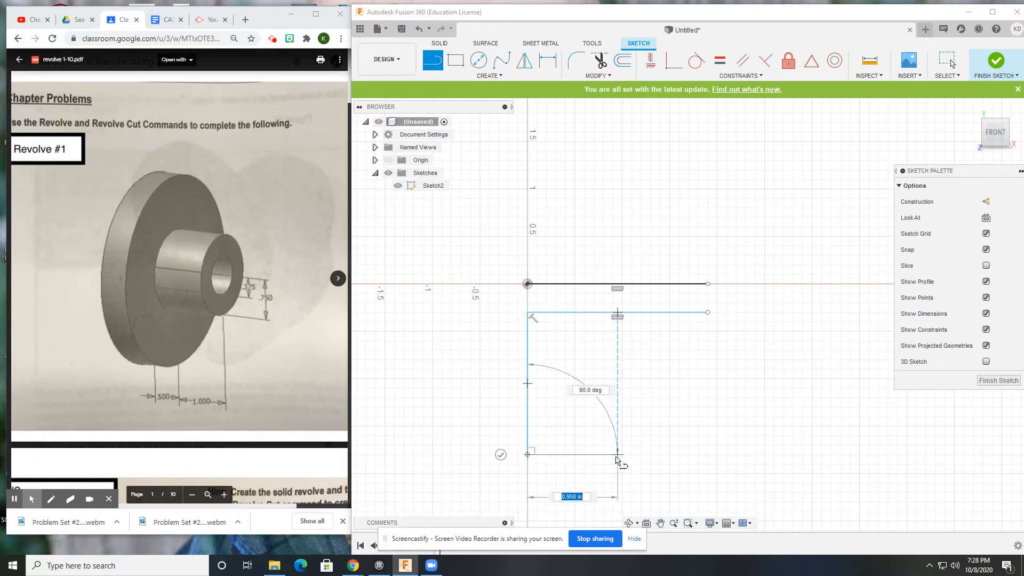
click(603, 454)
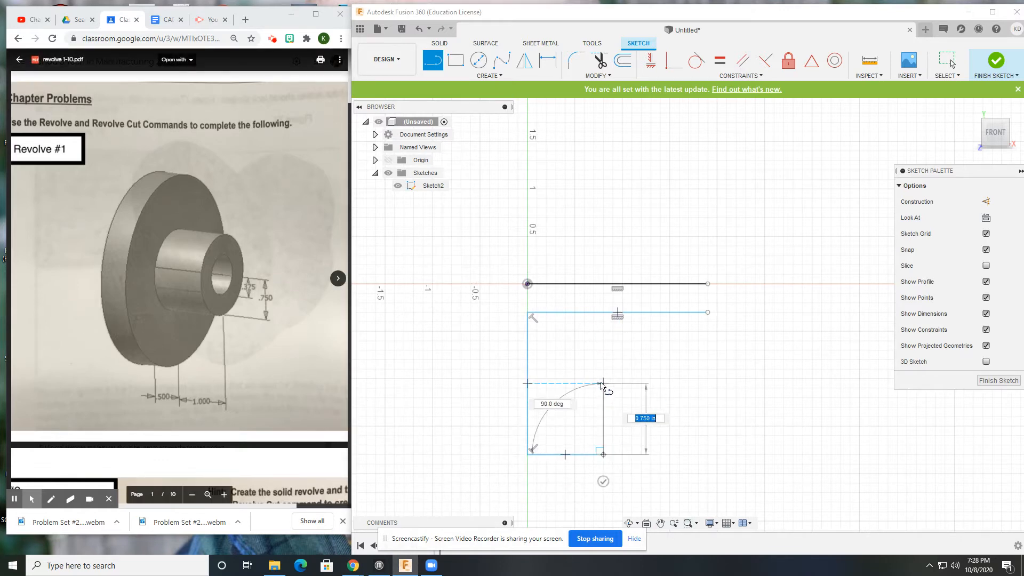
click(603, 378)
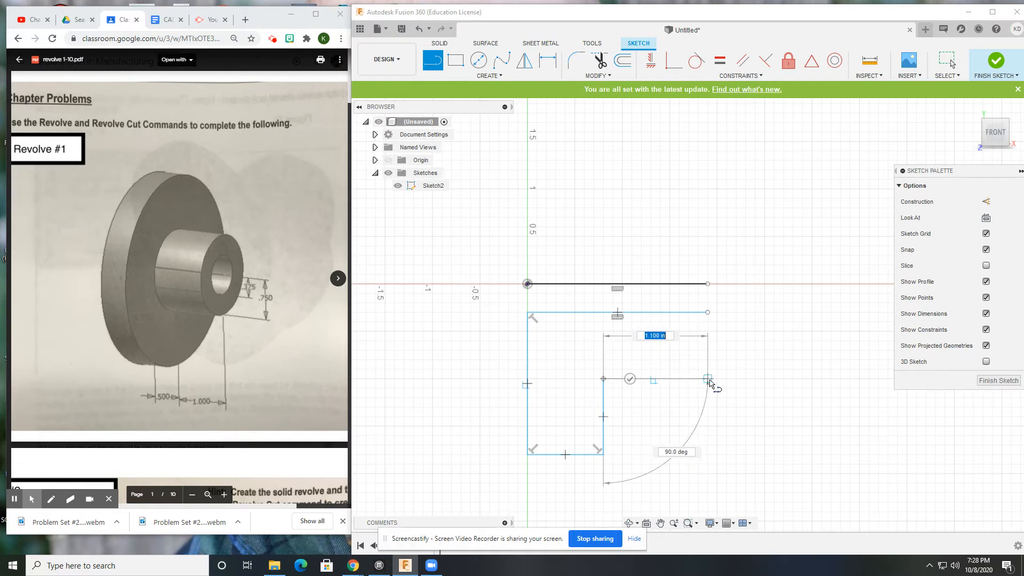
click(708, 378)
click(708, 313)
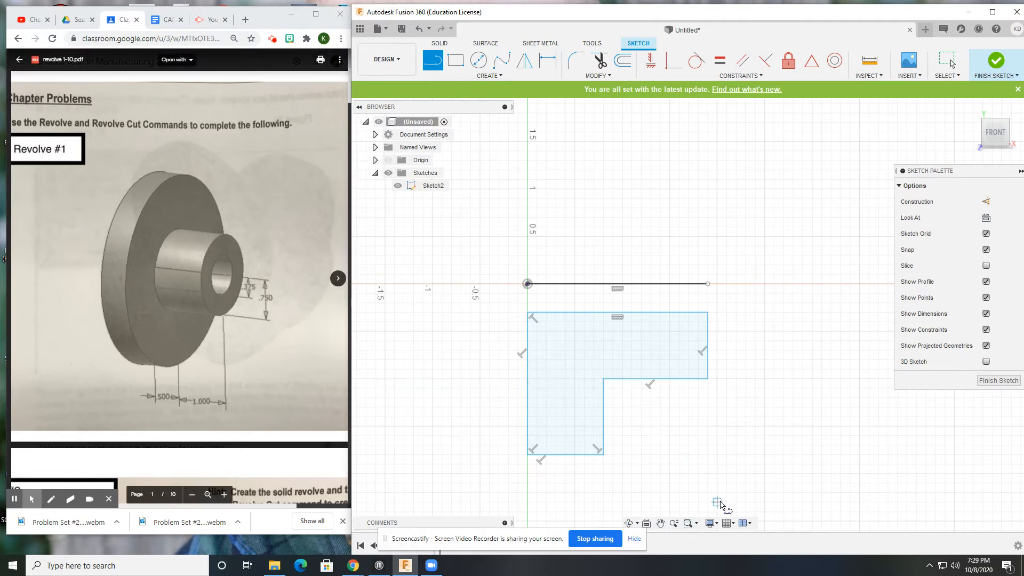
click(548, 61)
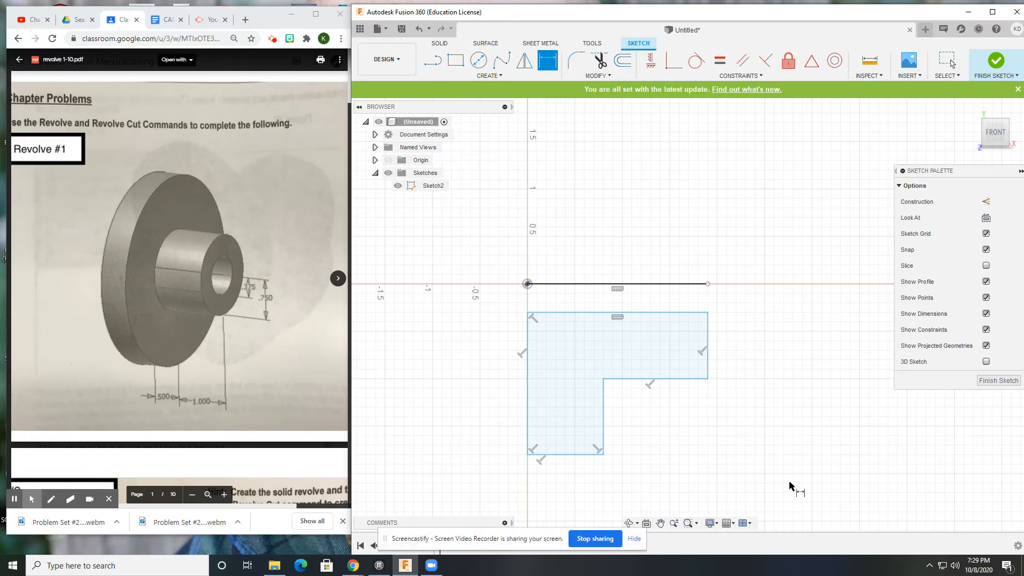
click(685, 314)
click(672, 284)
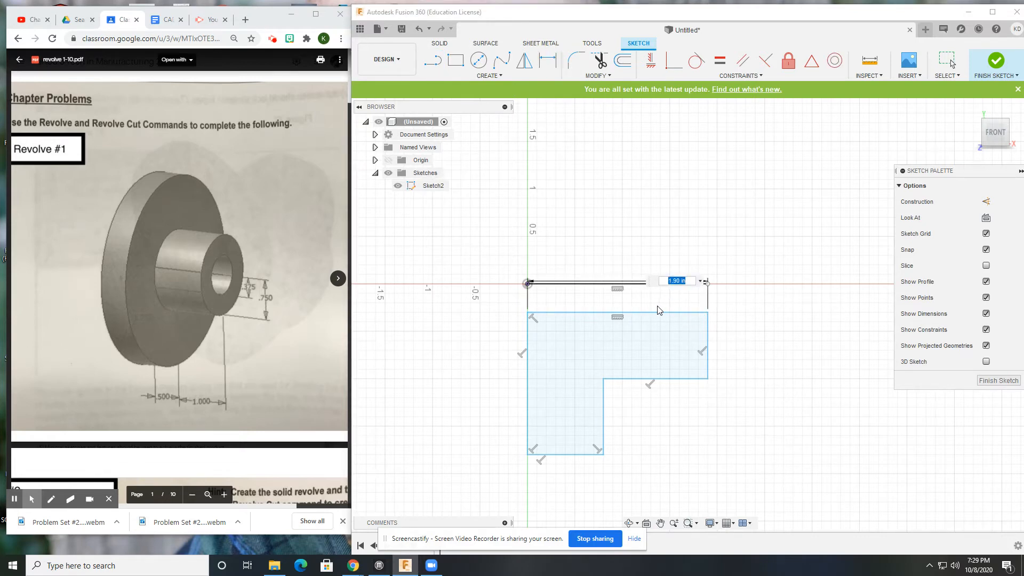
key(Return)
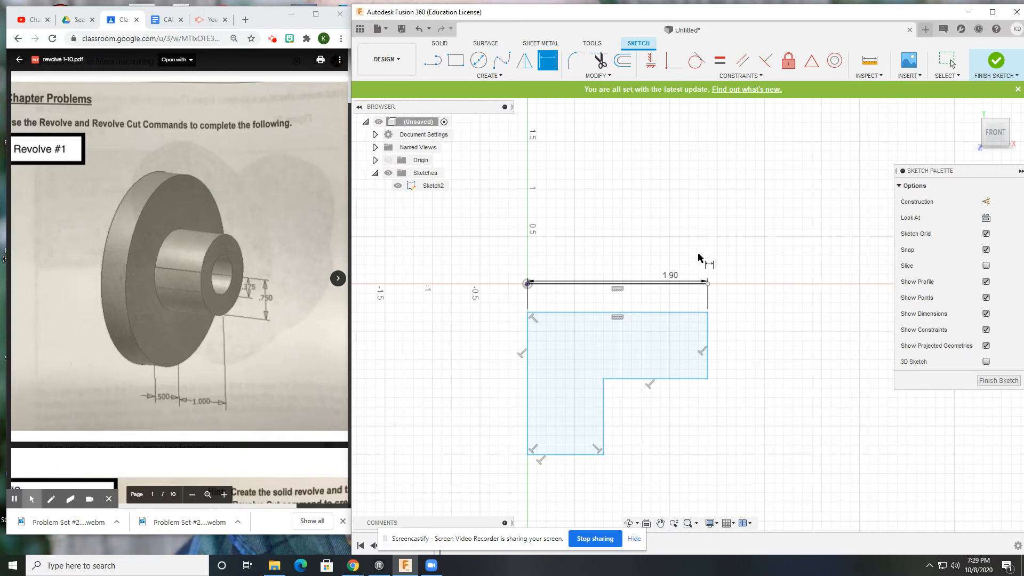
key(Escape)
key(ctrl+z)
Step: Dimension the distance from the axis line to the profile's upper edge as 0.375 in
click(548, 61)
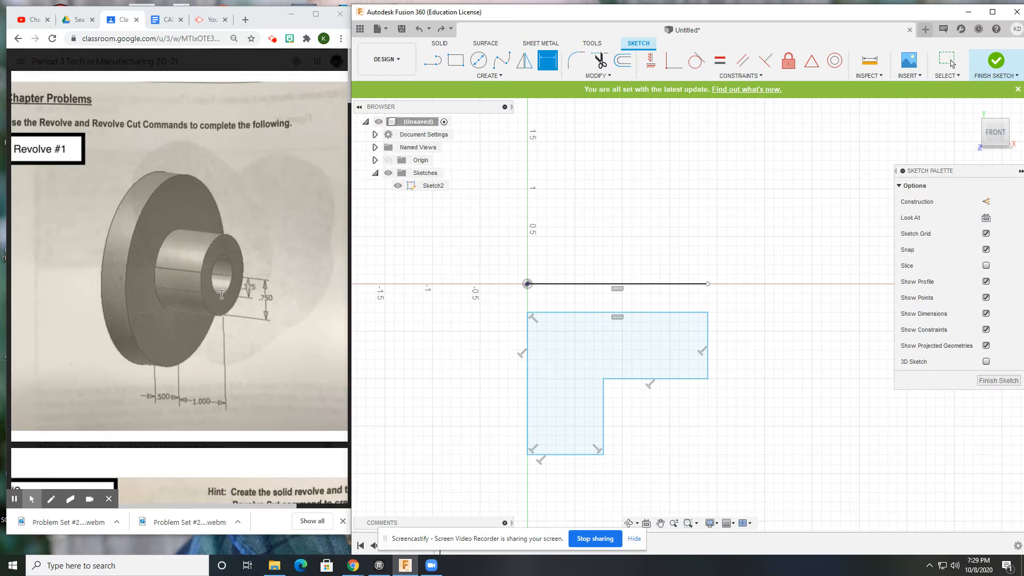
click(661, 284)
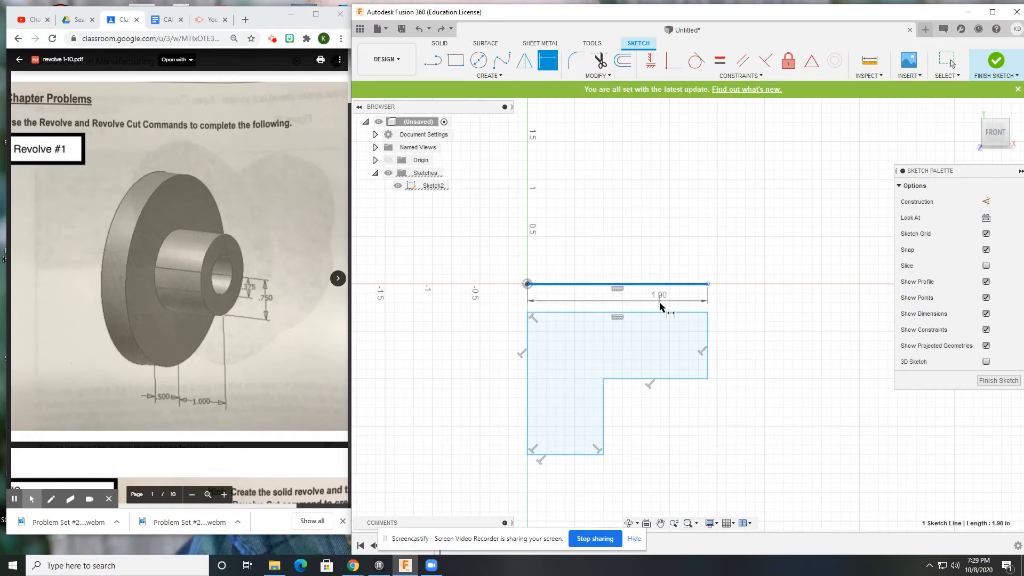
click(661, 314)
click(746, 293)
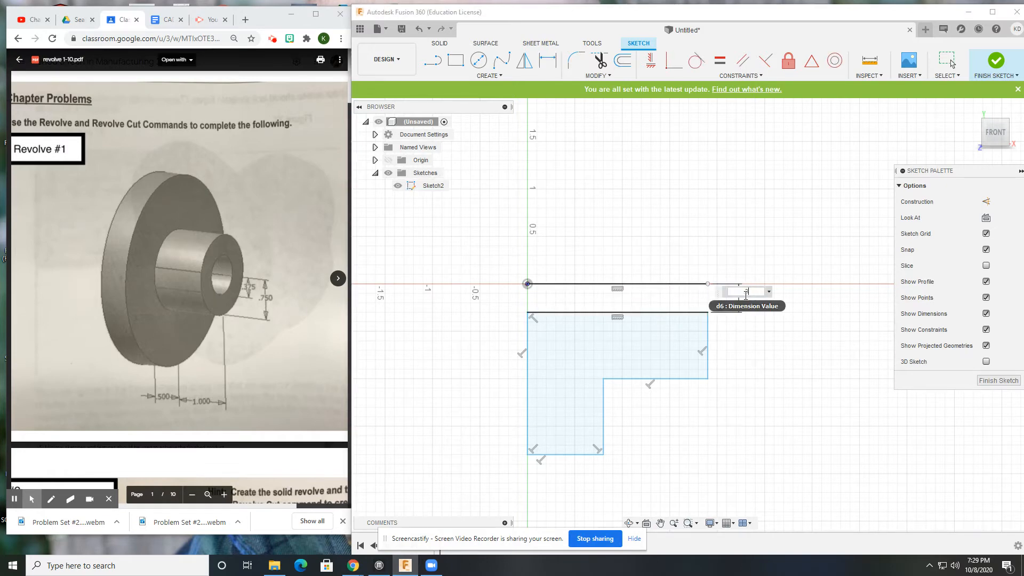
text(.375)
key(Return)
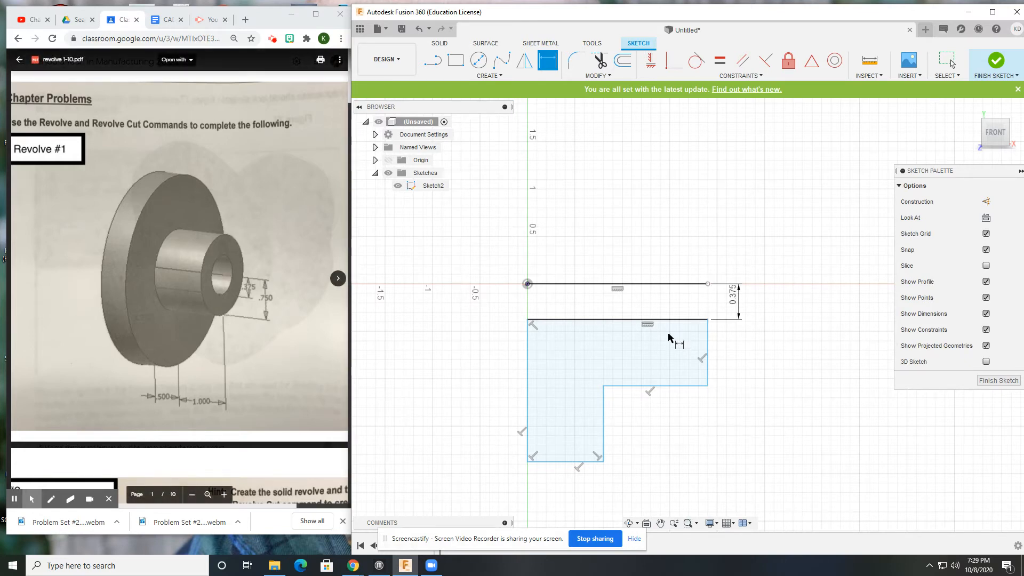
Step: Dimension the distance from the axis line to the underside of the profile's horizontal arm as 0.75 in
click(695, 285)
click(693, 386)
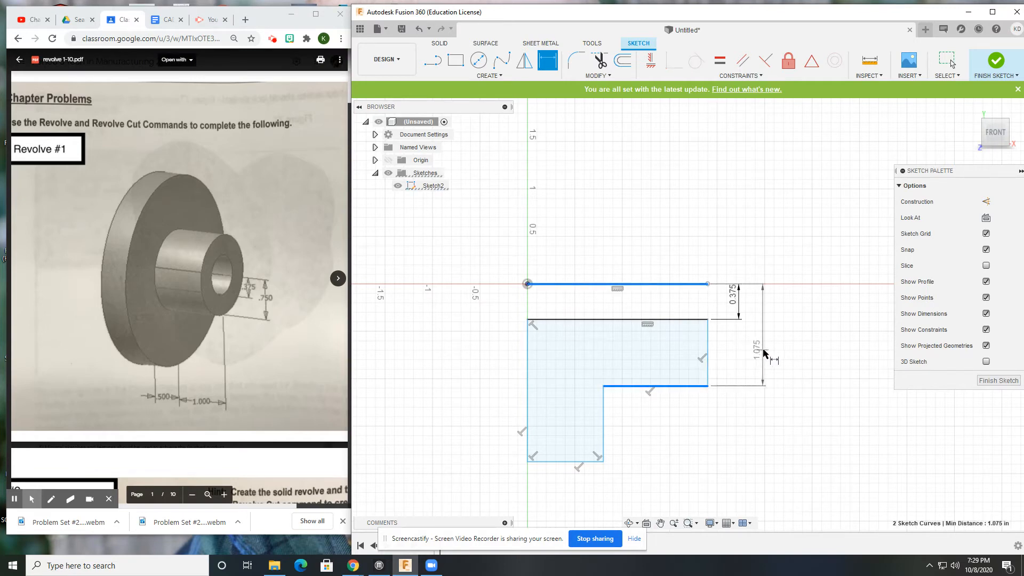
click(767, 347)
text(.75)
key(Return)
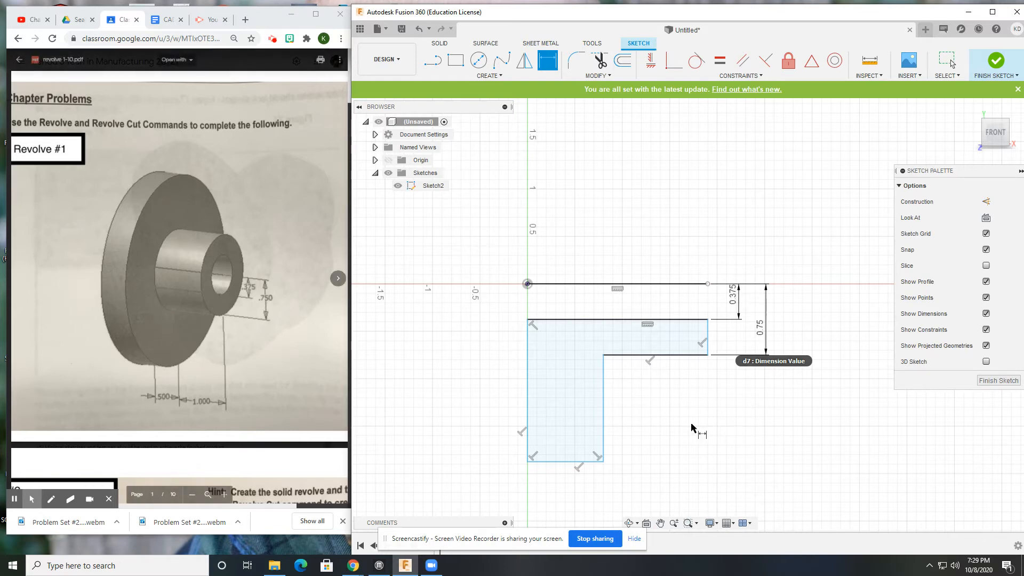
Step: Dimension the horizontal distance from the leg's inner edge to the end of the profile's arm as 1 in
click(605, 432)
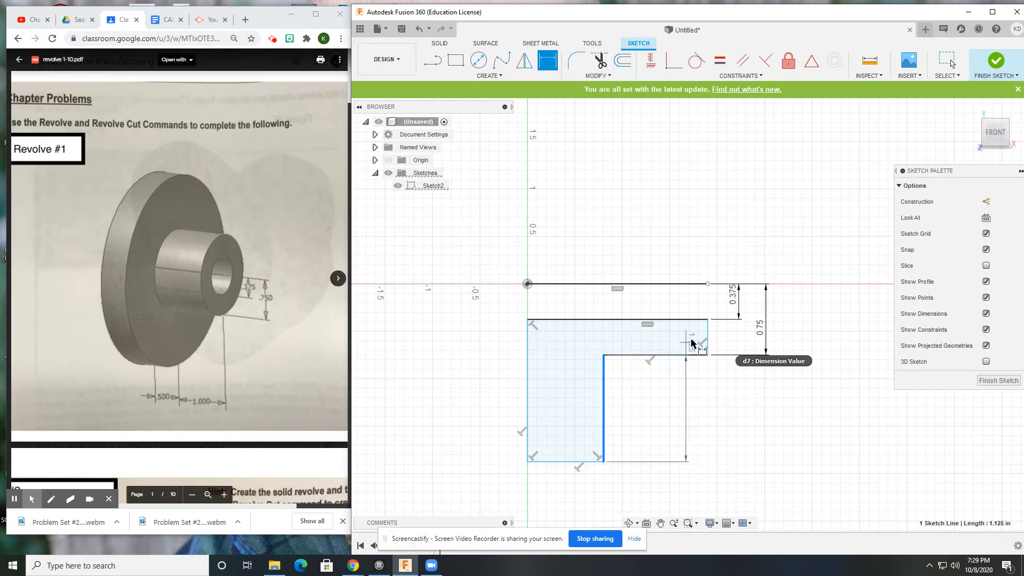
click(707, 343)
click(665, 486)
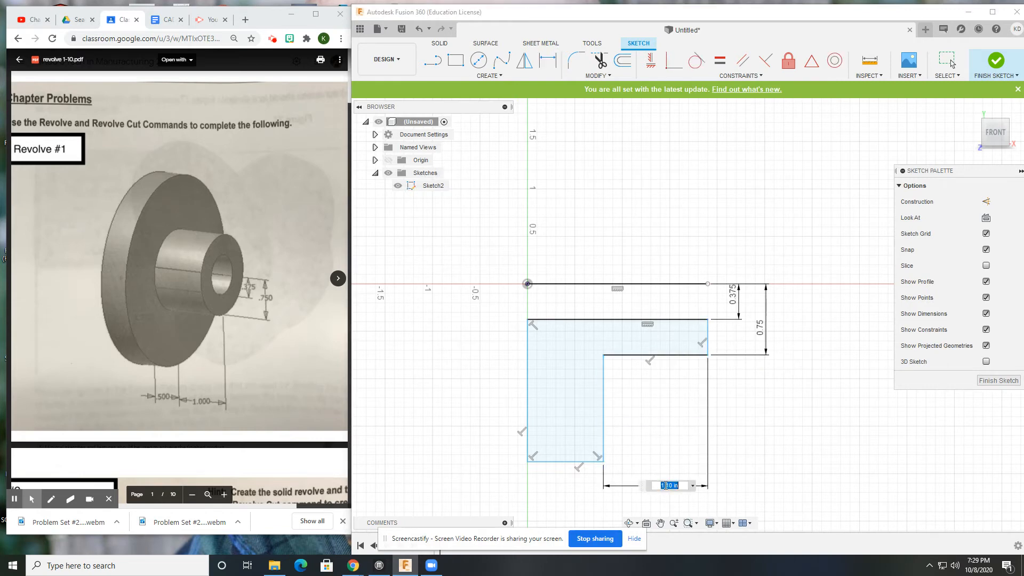
text(1)
key(Return)
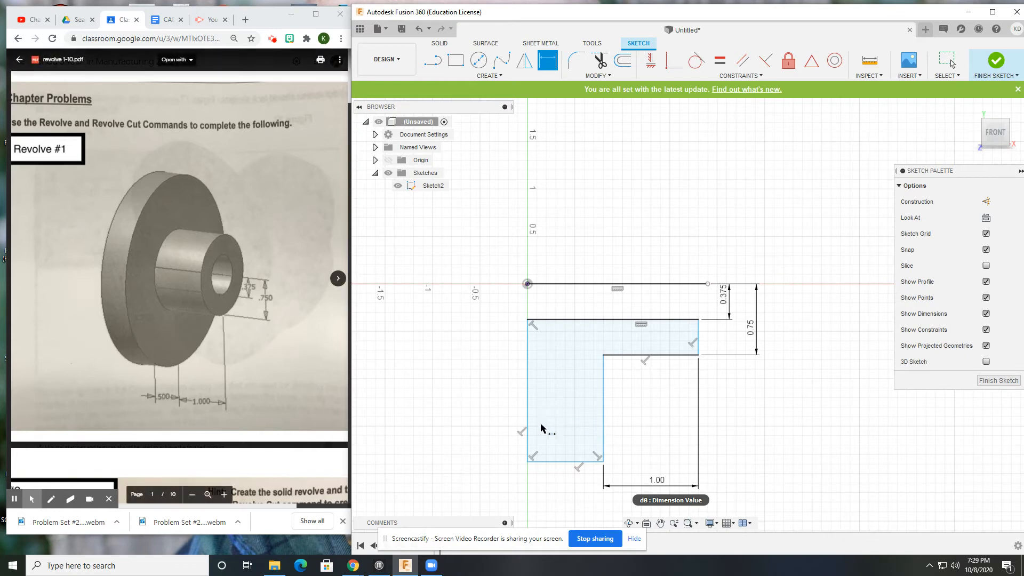
Step: Dimension the bottom edge of the profile's vertical leg and set its width to 0.50 in
click(554, 462)
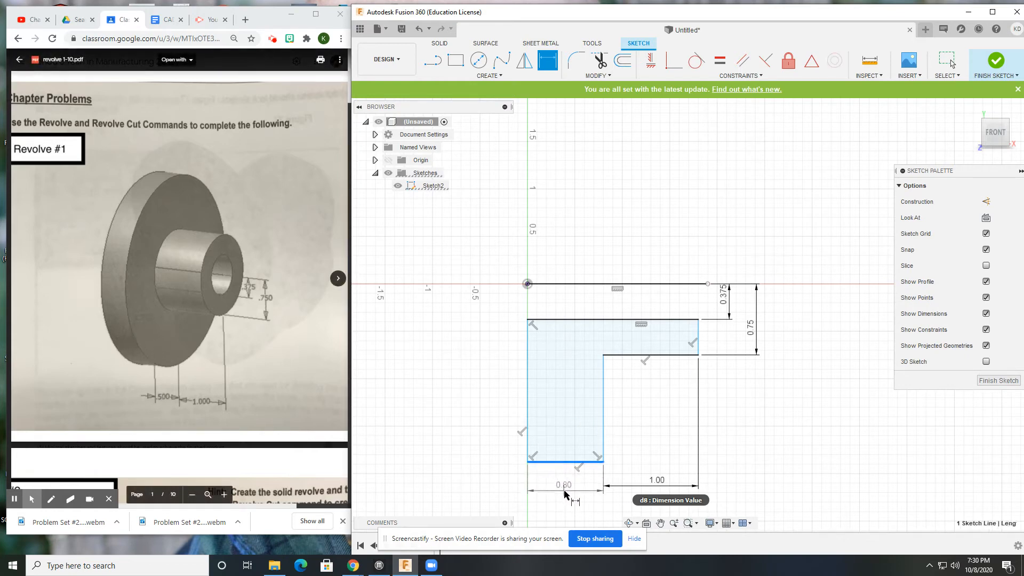
click(557, 487)
text(0.54)
key(Return)
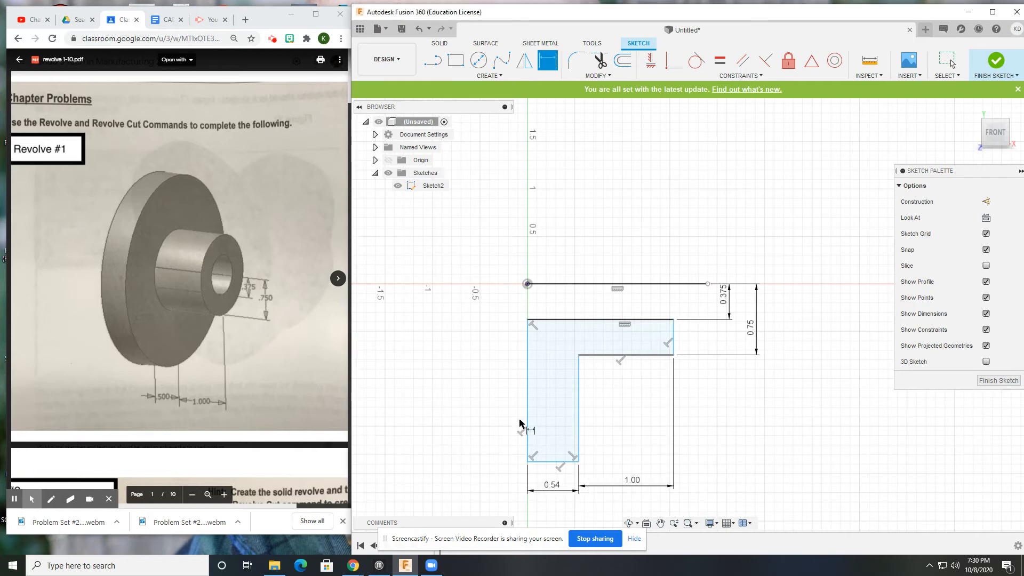
key(Escape)
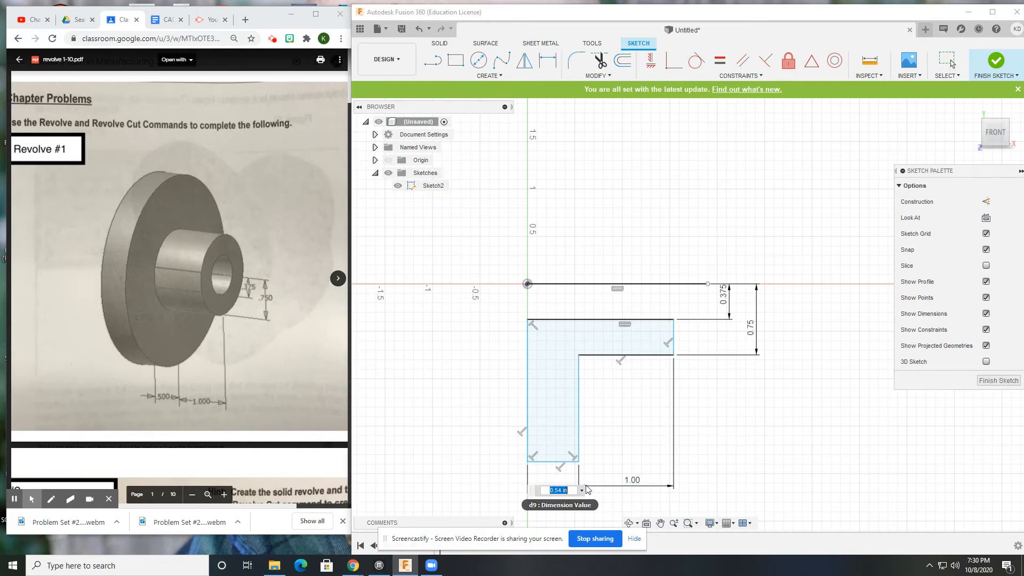
double_click(556, 487)
text(0.50)
key(Return)
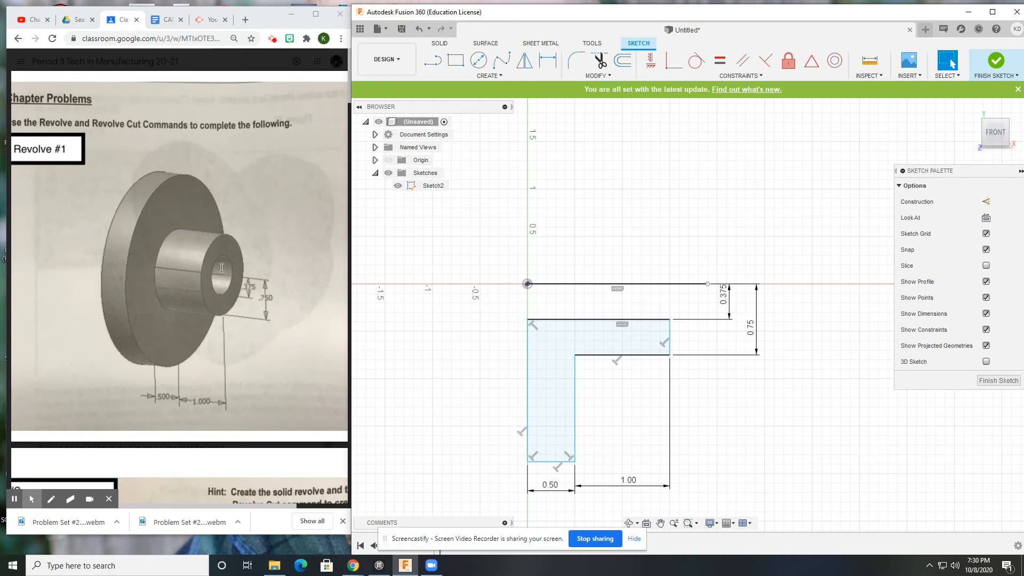
Step: Dimension the inner vertical edge of the profile's leg, below the horizontal arm, as 1 in
click(173, 312)
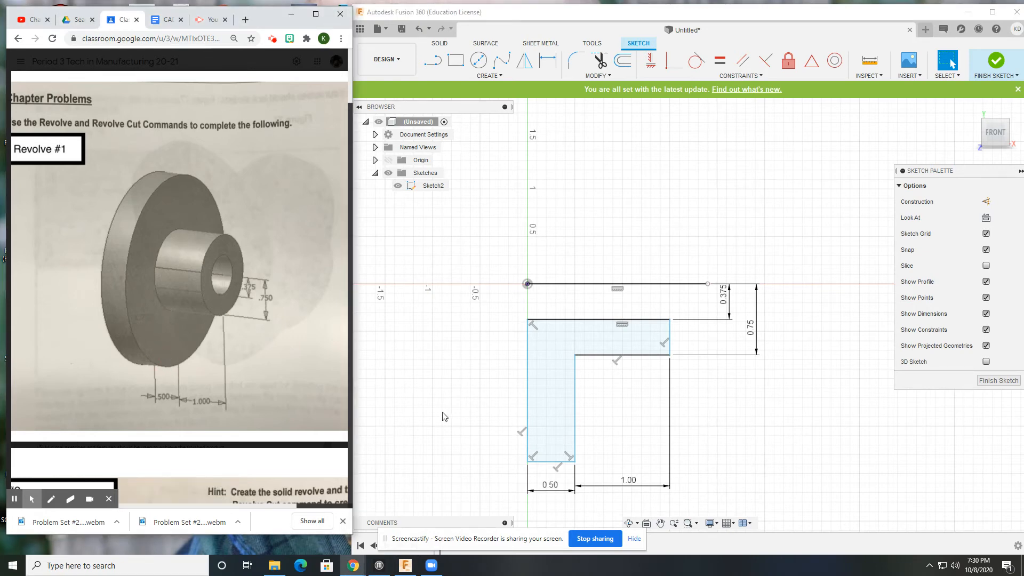
click(547, 60)
click(575, 419)
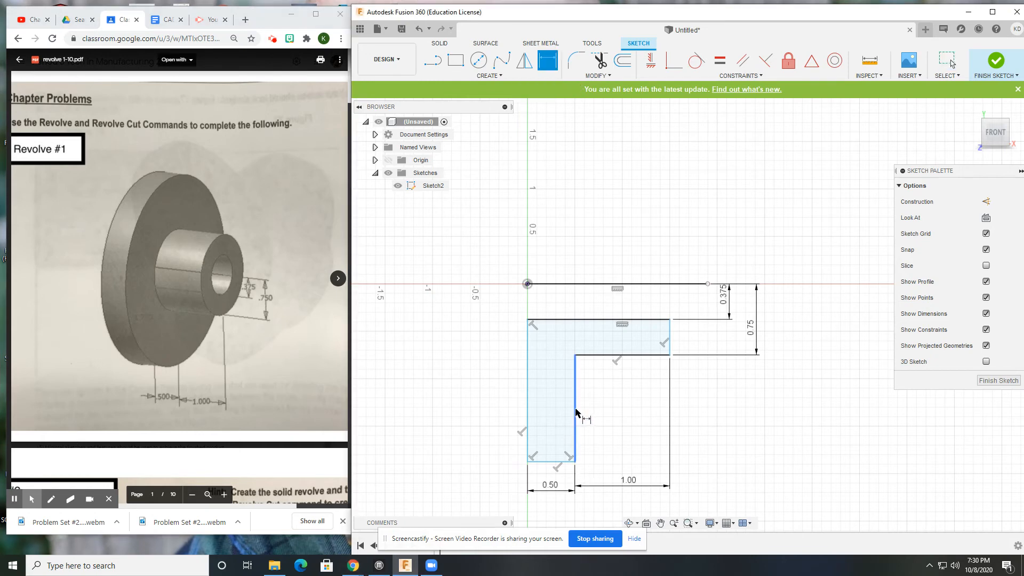
click(603, 399)
key(Return)
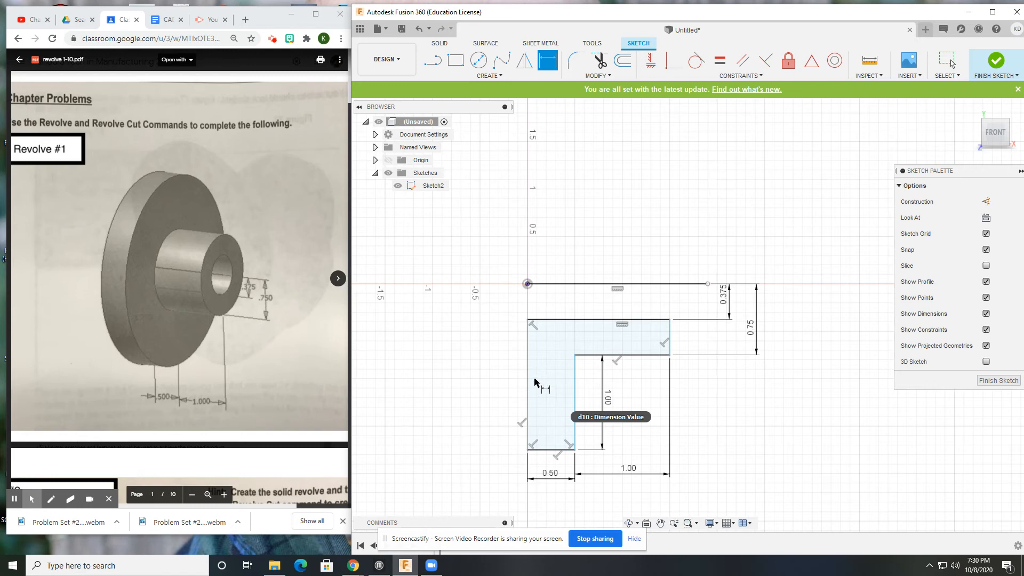
Step: Apply vertical constraints aligning both end points of the profile's upper edge with the corresponding end points of the axis line
click(651, 60)
click(528, 319)
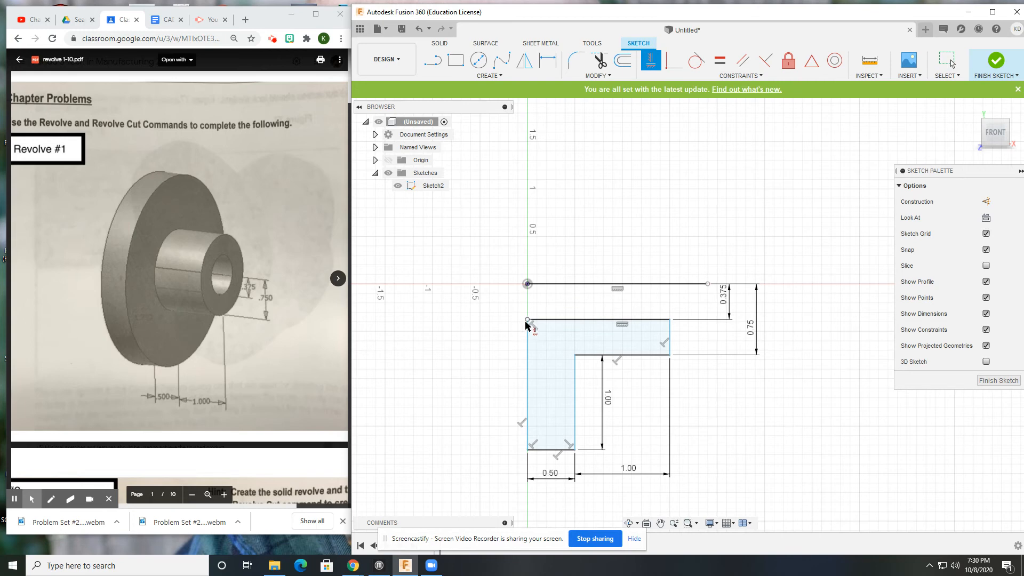
click(528, 284)
click(670, 319)
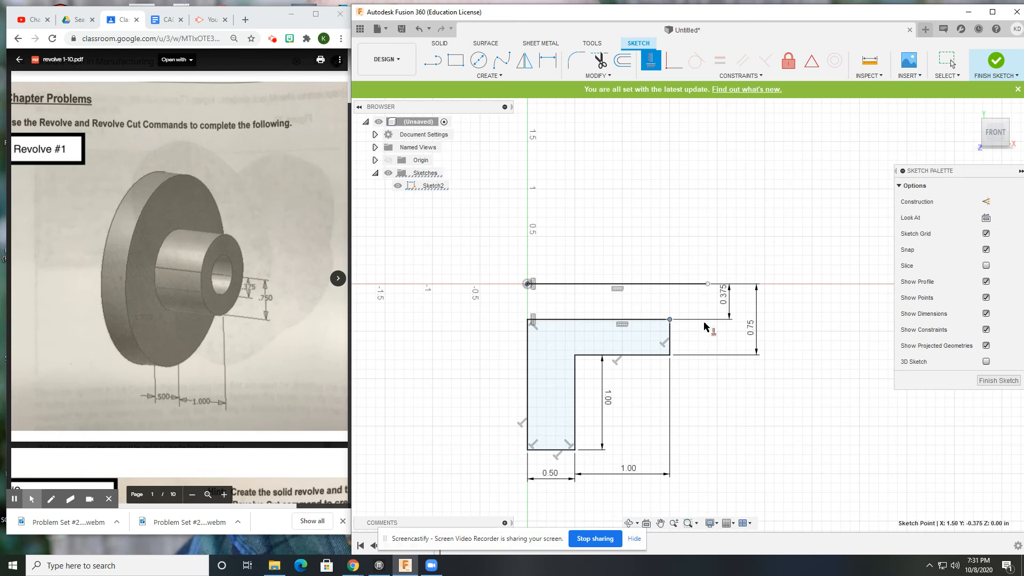
click(670, 319)
click(708, 284)
middle_drag(670, 362, 657, 332)
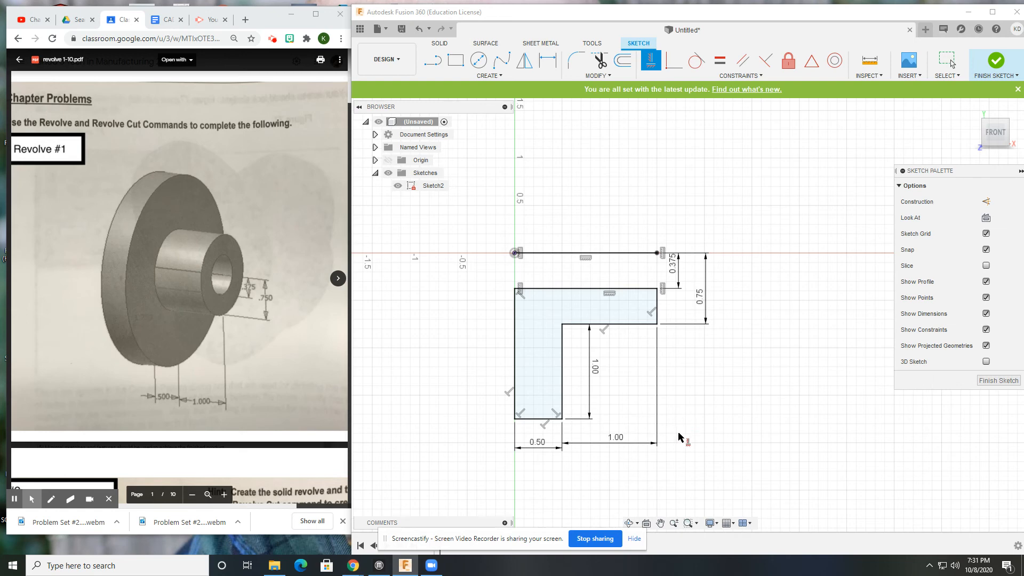
middle_drag(719, 389, 734, 383)
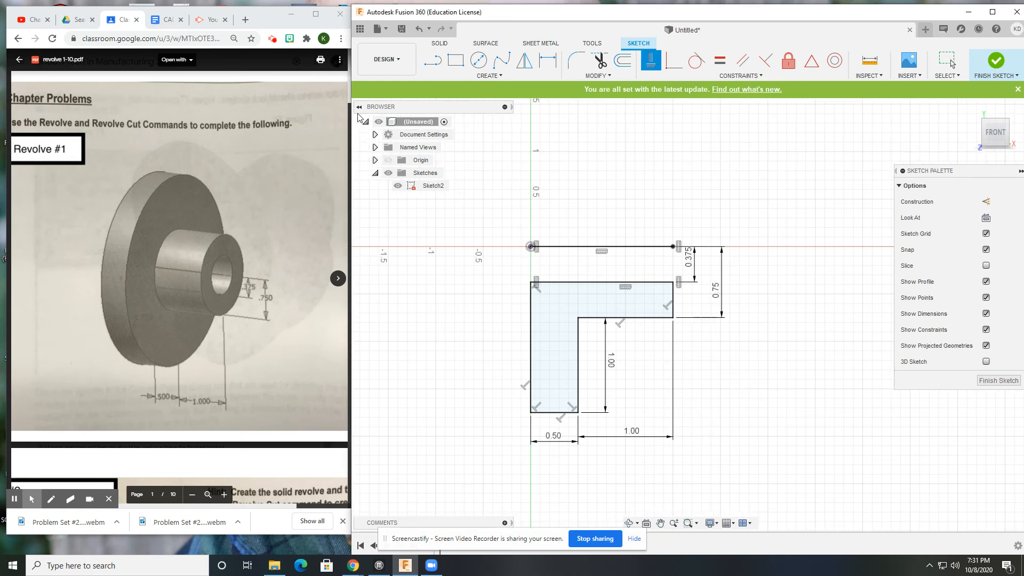
key(Escape)
Step: Revolve the L-shaped profile 360 degrees about the separate axis line, one side, as a new body
click(440, 44)
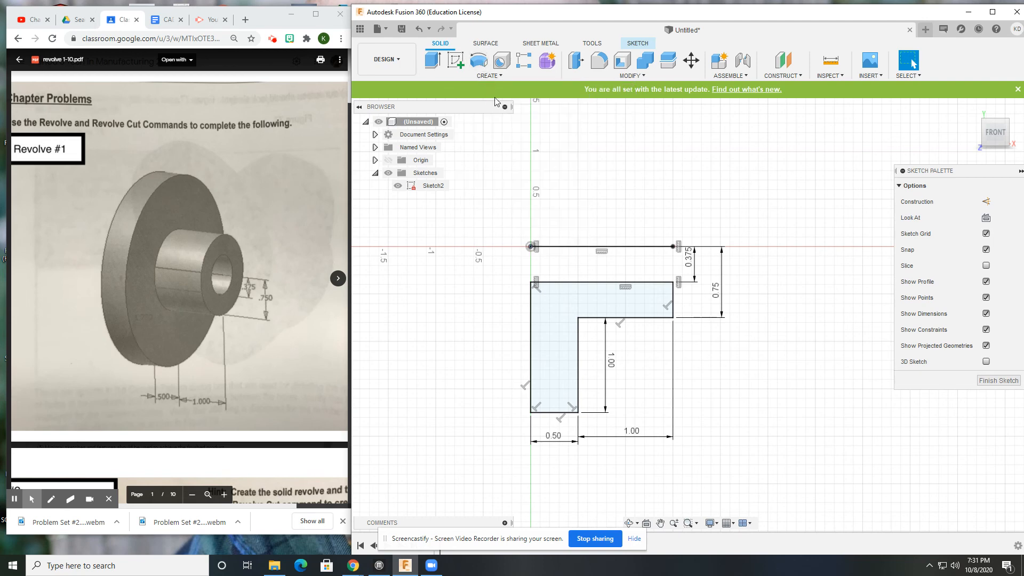
click(484, 61)
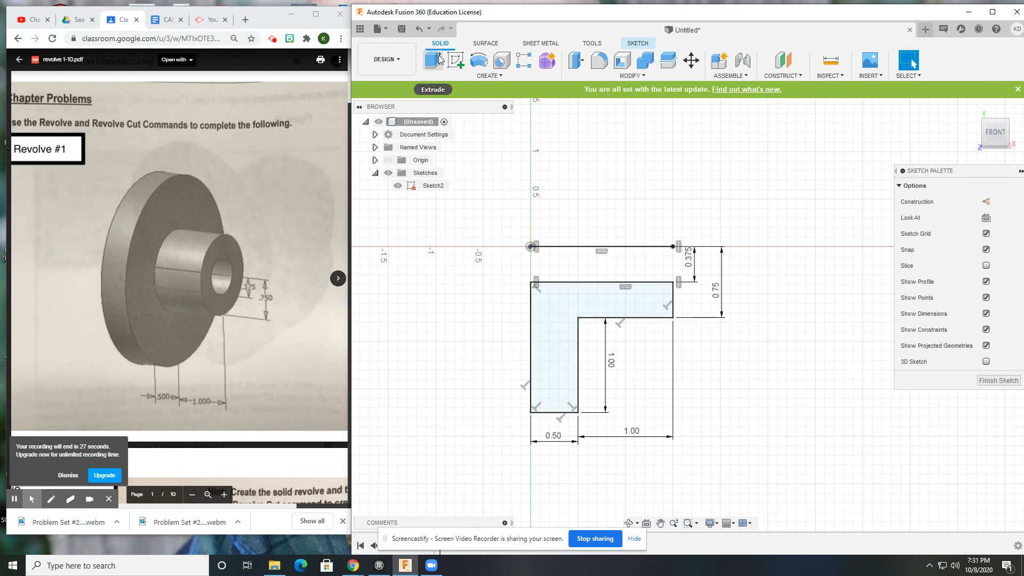
click(478, 63)
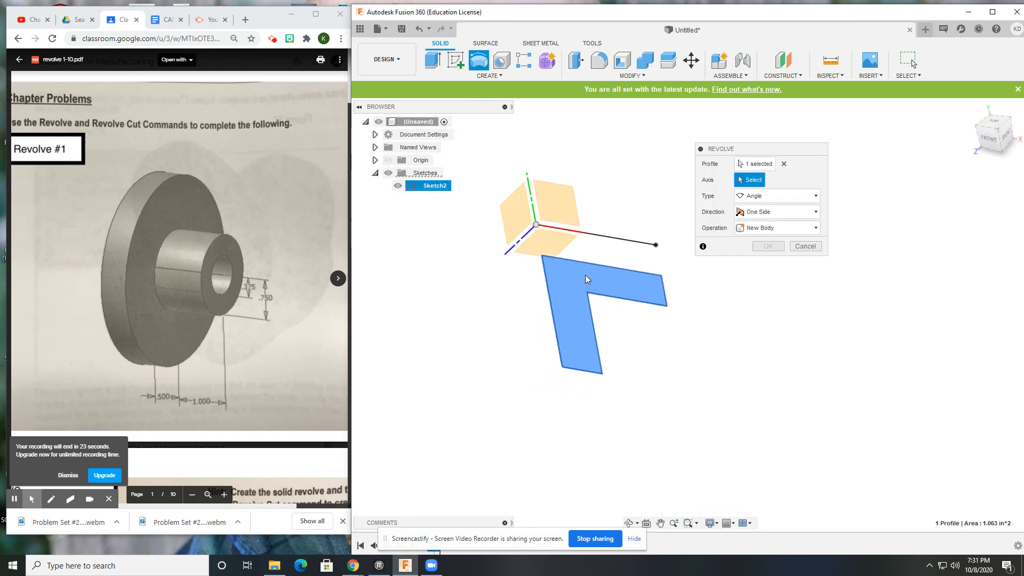
click(752, 164)
click(571, 318)
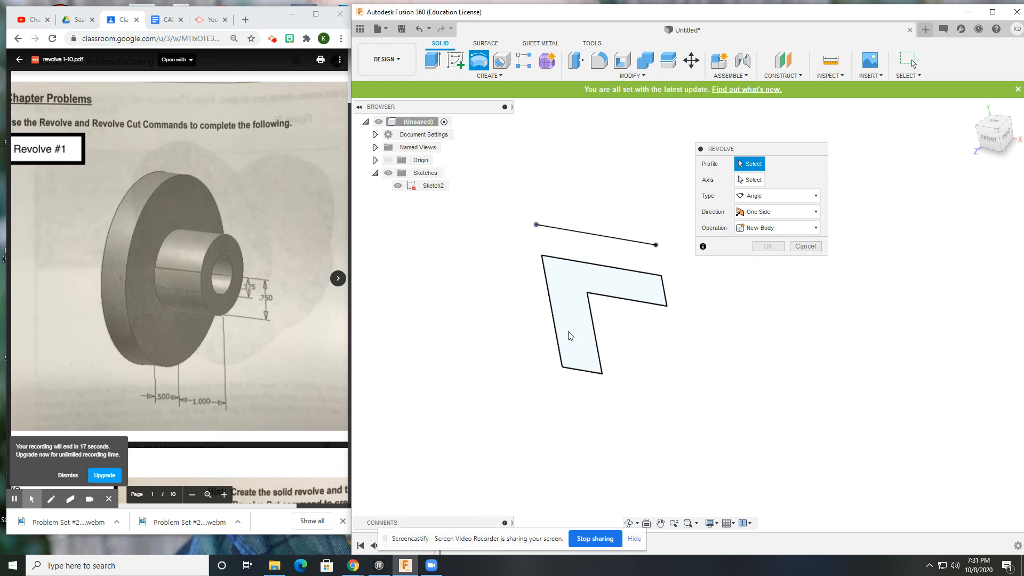
click(573, 319)
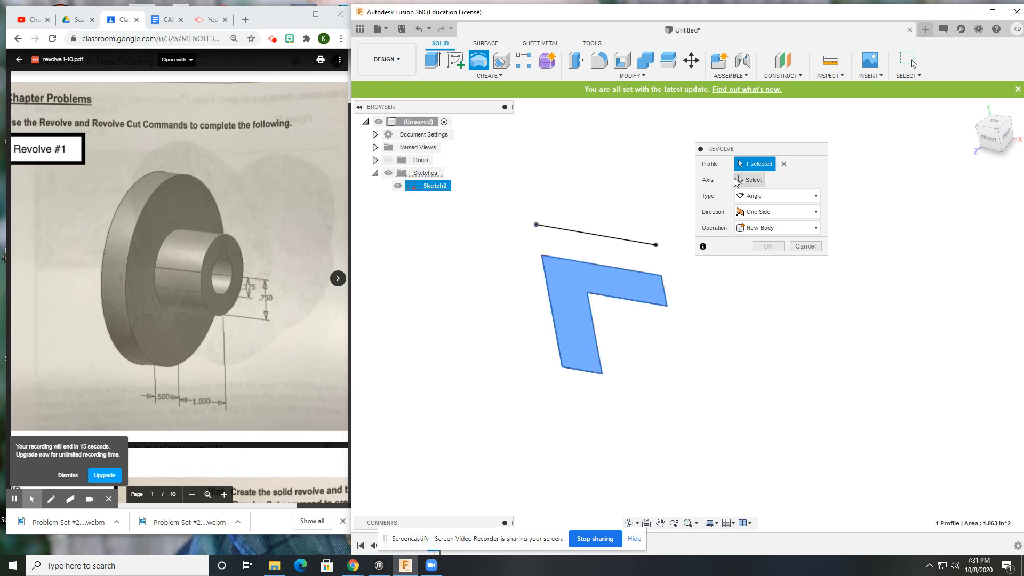
click(759, 180)
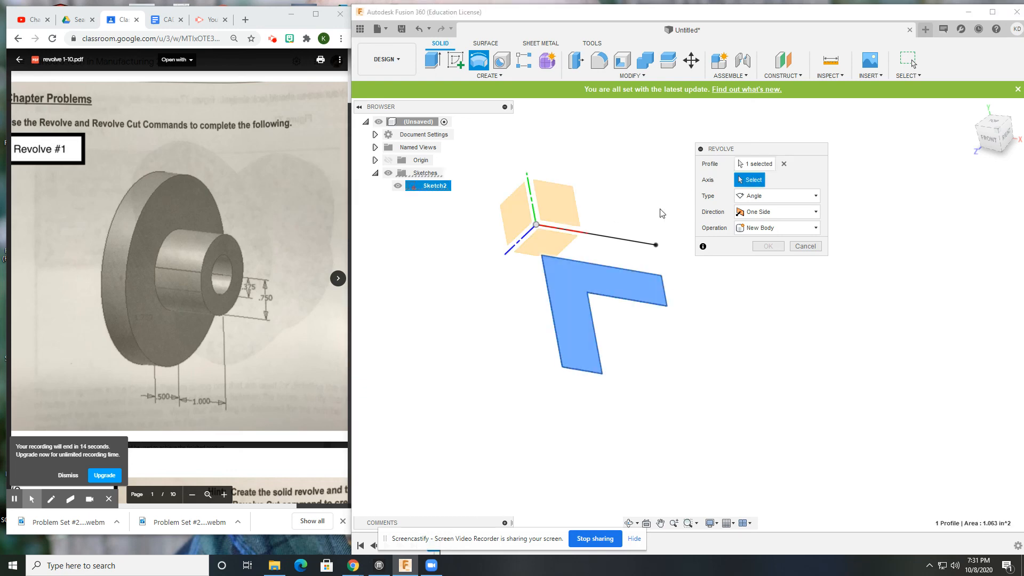
click(622, 240)
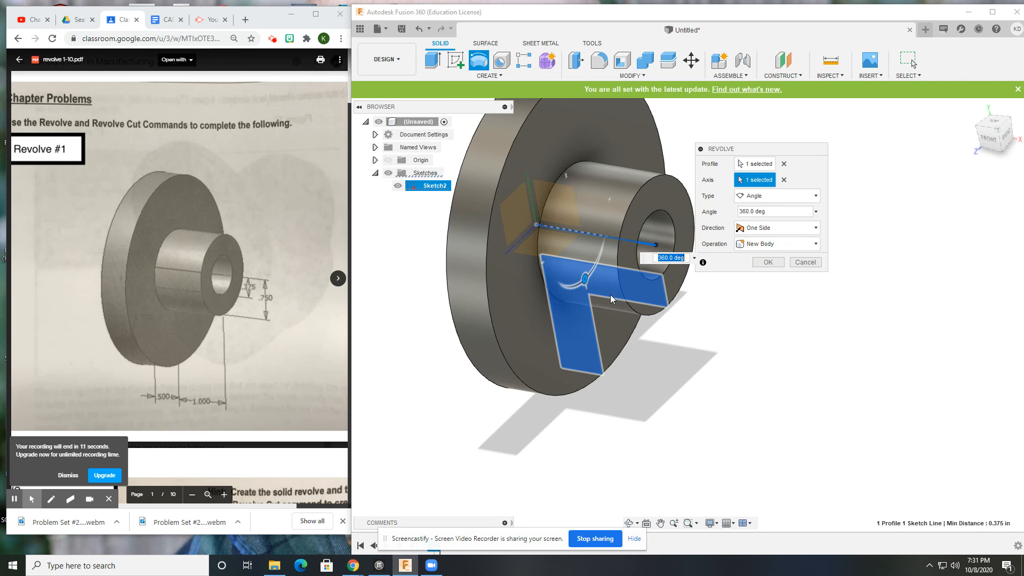
mouse_move(611, 294)
middle_down()
mouse_move(637, 333)
mouse_move(611, 282)
middle_up()
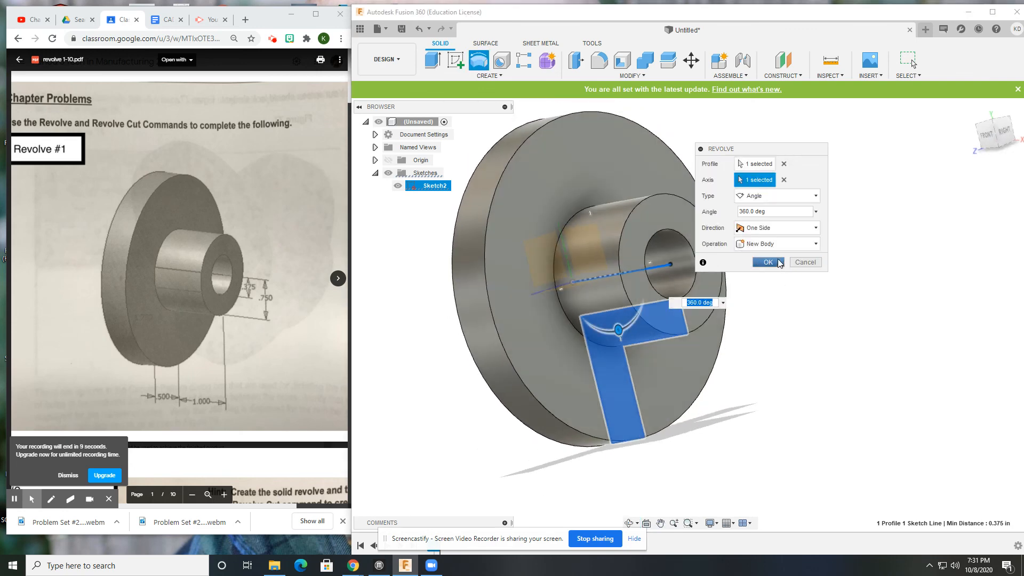
click(767, 261)
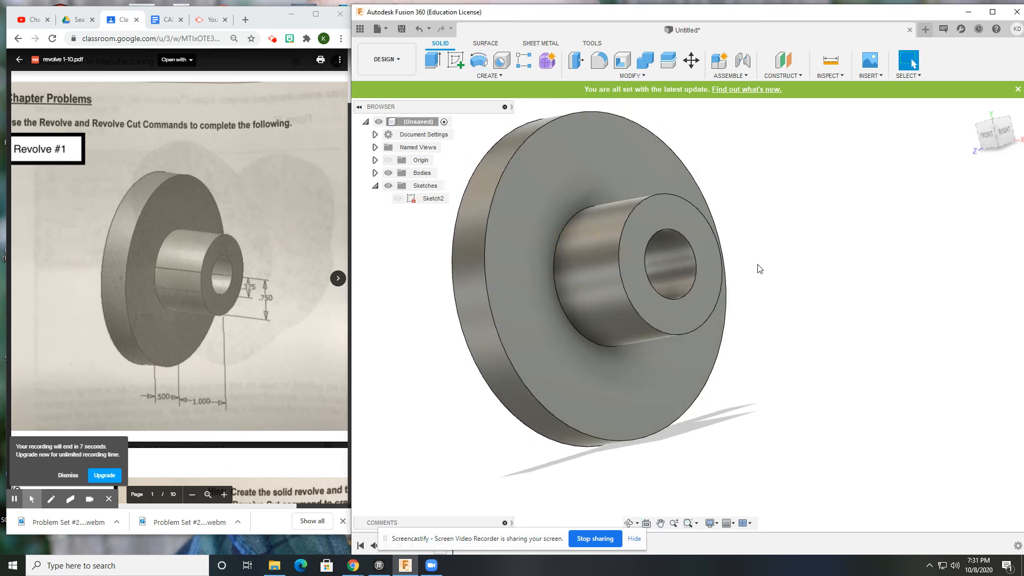
click(971, 109)
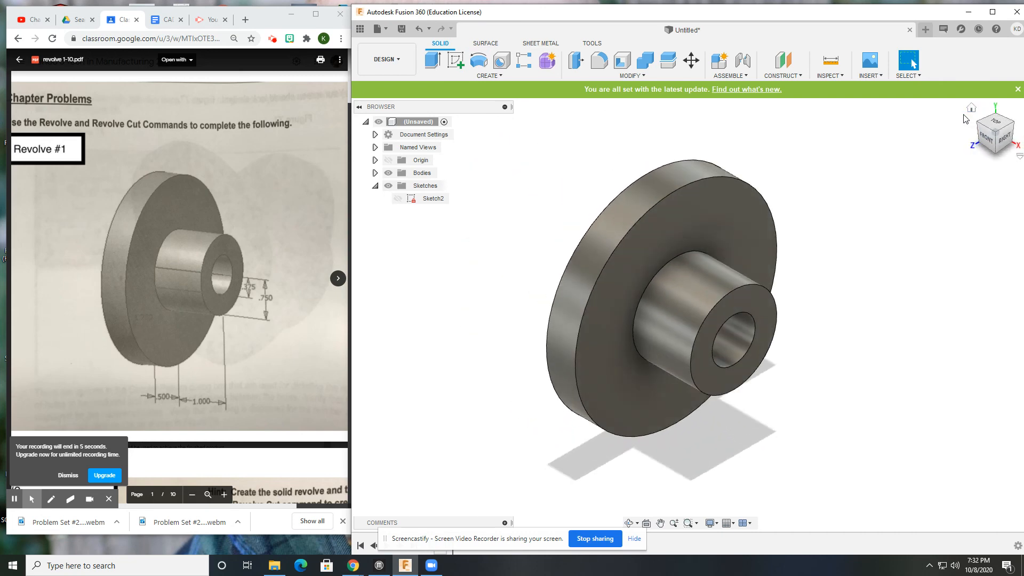